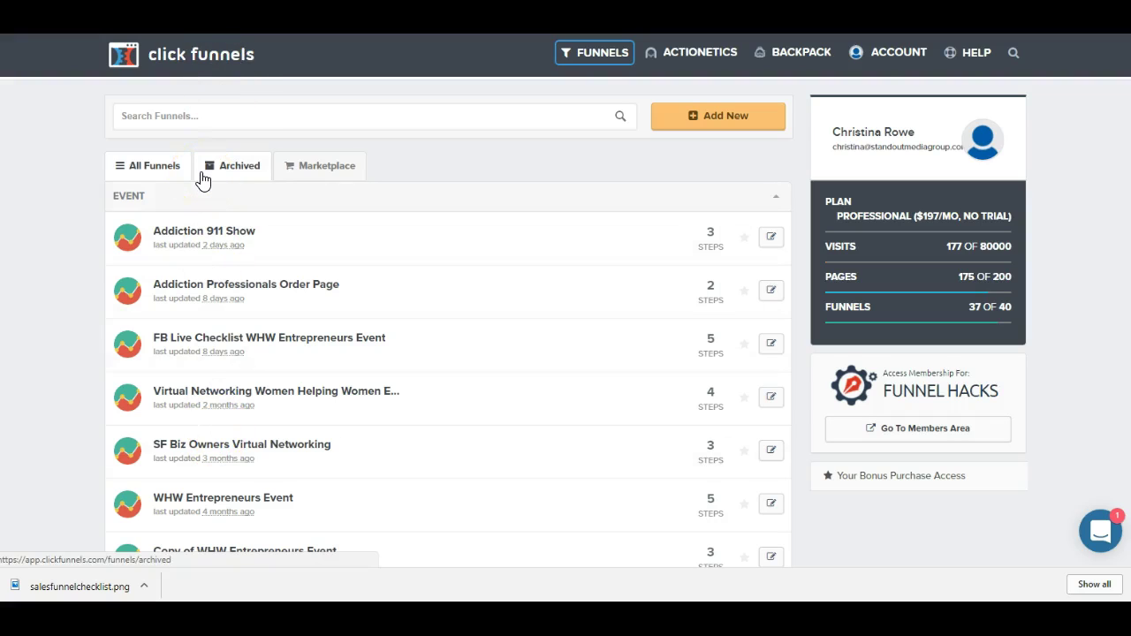
Open Payment Gateways from the Account menu and view the connected default Stripe account
{"action": "left_click", "coordinate": [901, 55]}
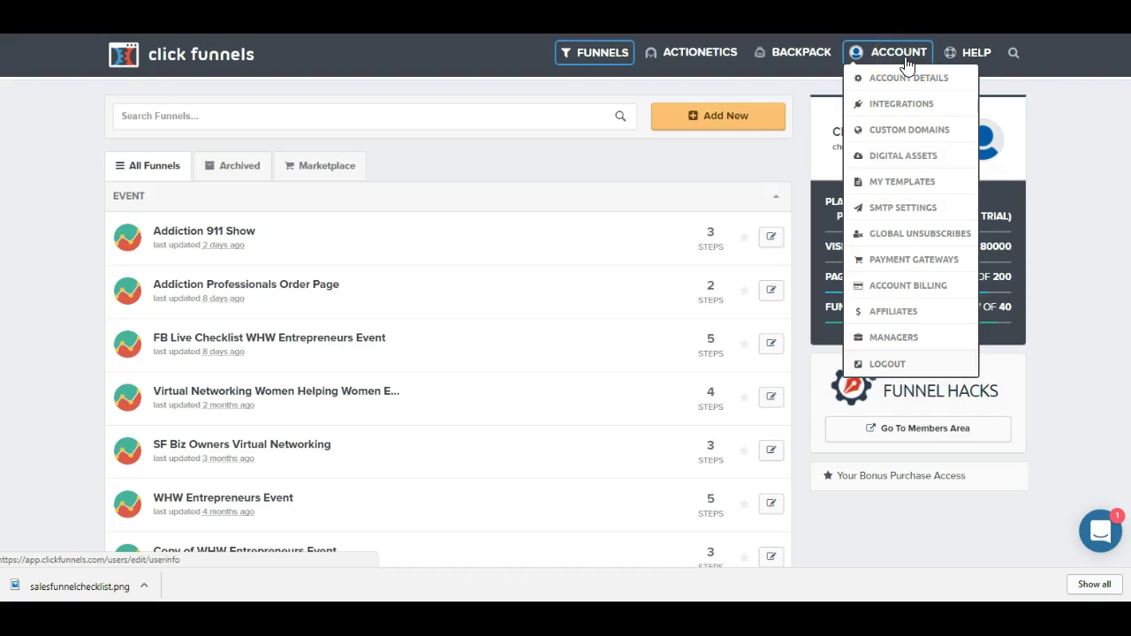
{"action": "left_click", "coordinate": [918, 267]}
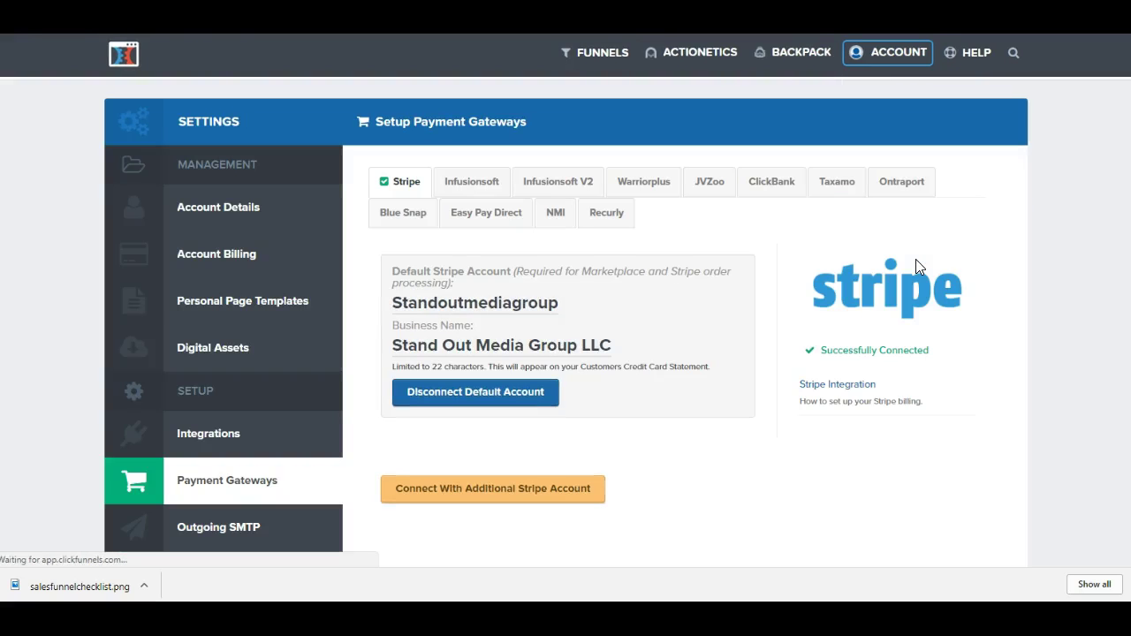
{"action": "left_click", "coordinate": [404, 182]}
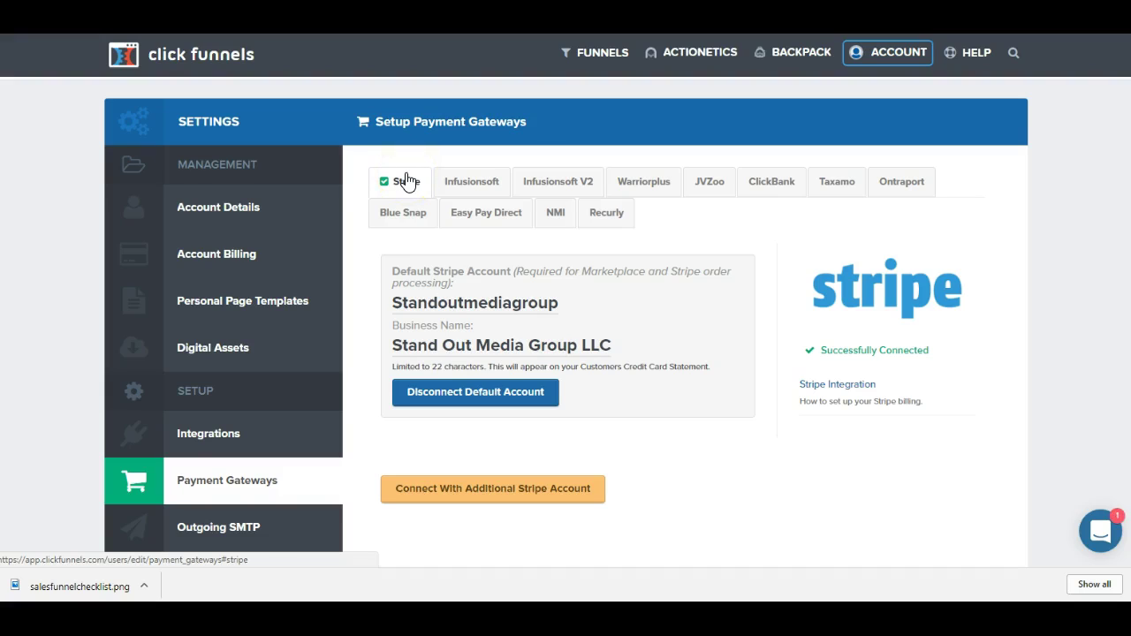
{"action": "left_click", "coordinate": [460, 193]}
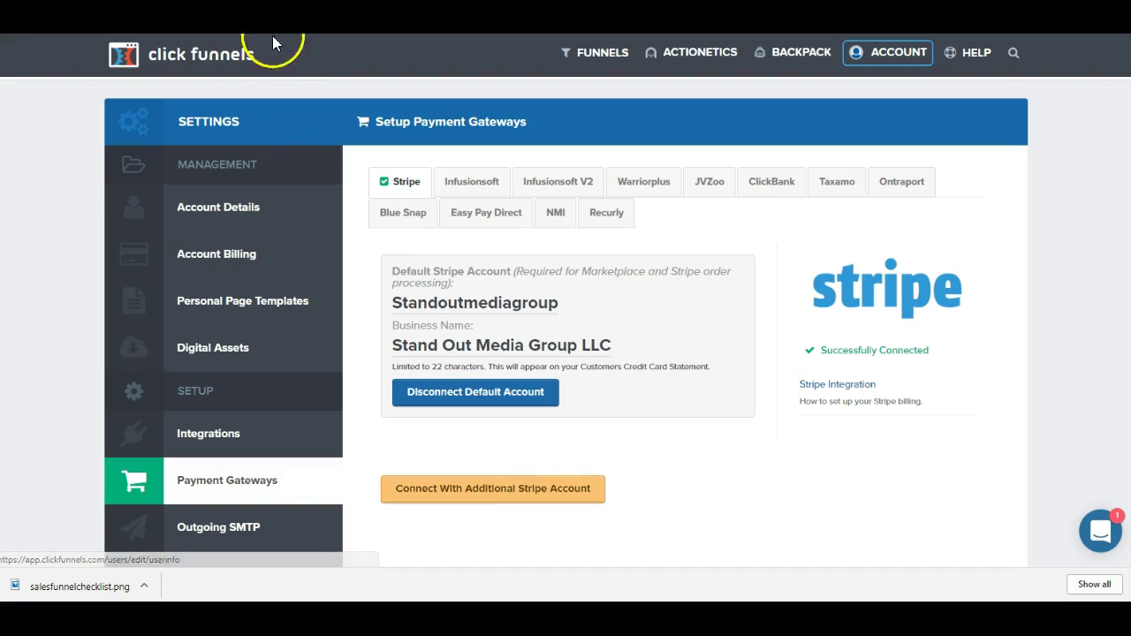
Load stripe.com in a new Chrome tab
{"action": "key", "text": "ctrl+t"}
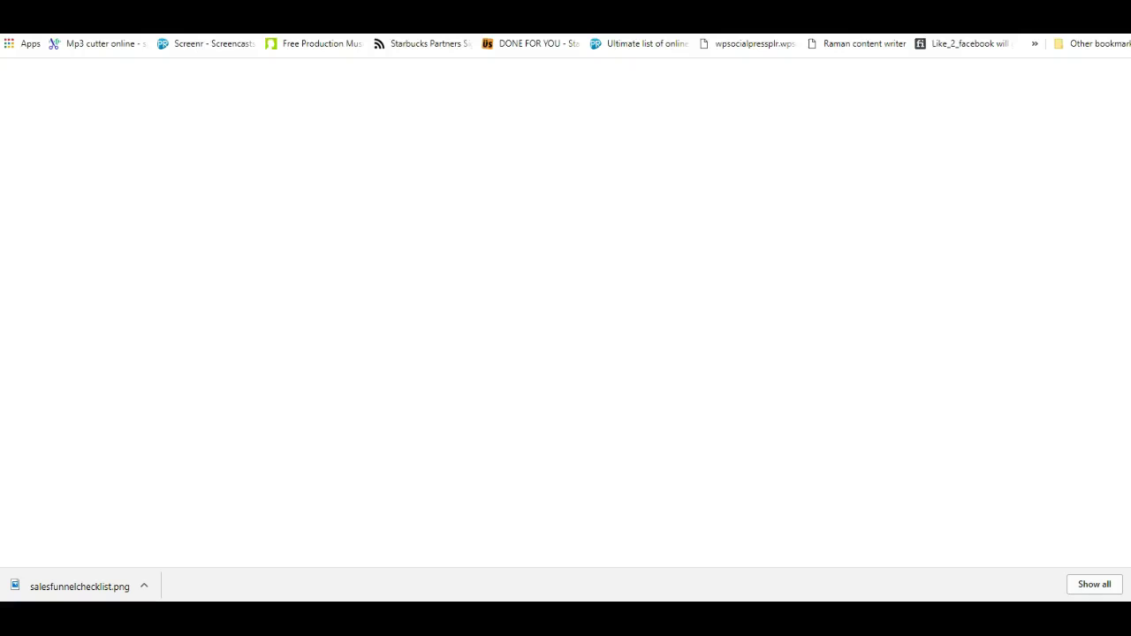
{"action": "type", "text": "stripe"}
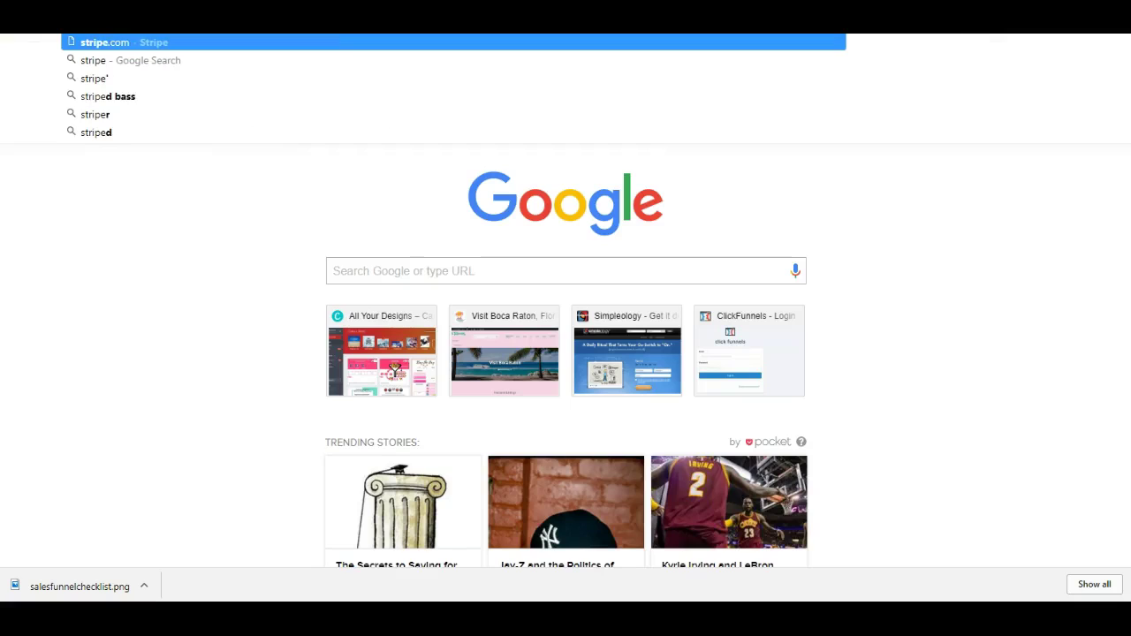
{"action": "type", "text": ".com"}
{"action": "key", "text": "Return"}
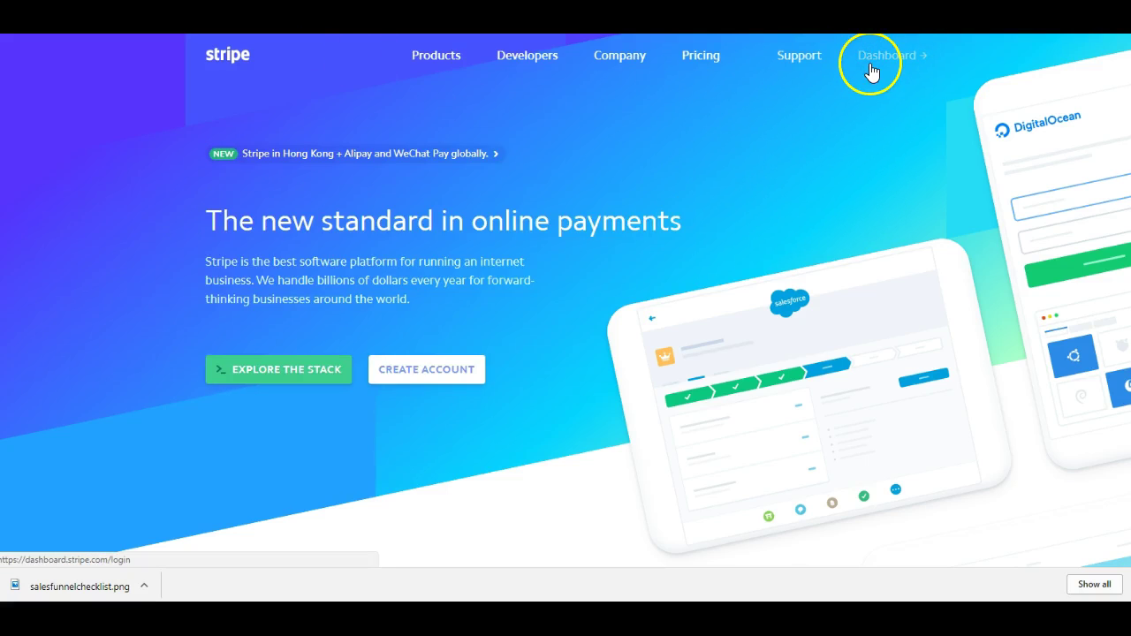
Start creating a new Stripe account and reach the sign-up email field
{"action": "left_click", "coordinate": [413, 372]}
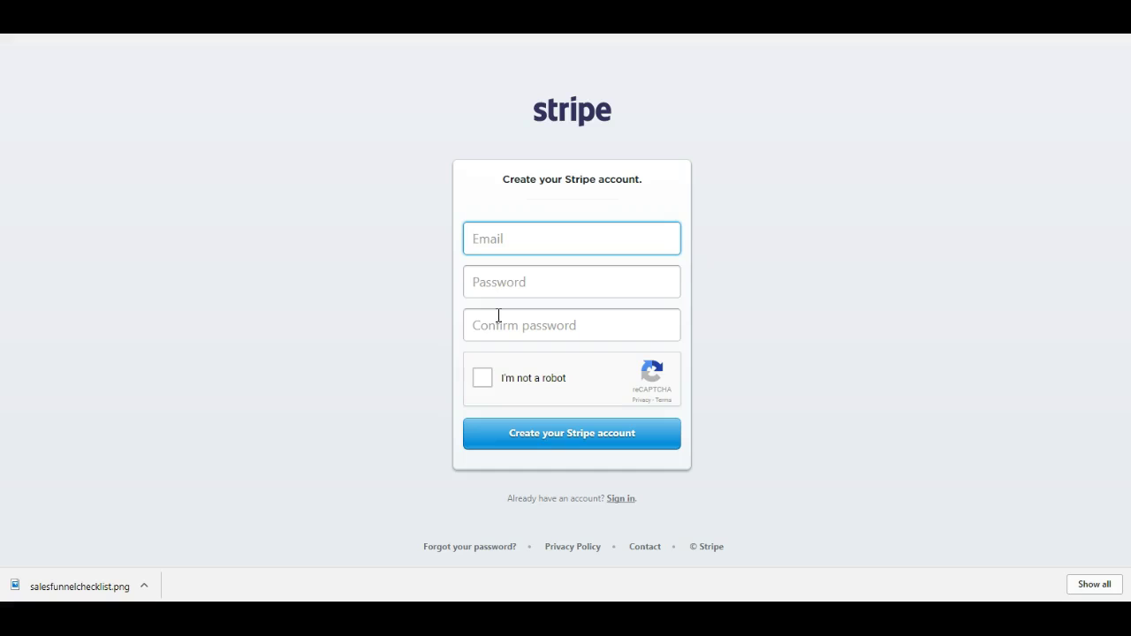
{"action": "left_click", "coordinate": [522, 213]}
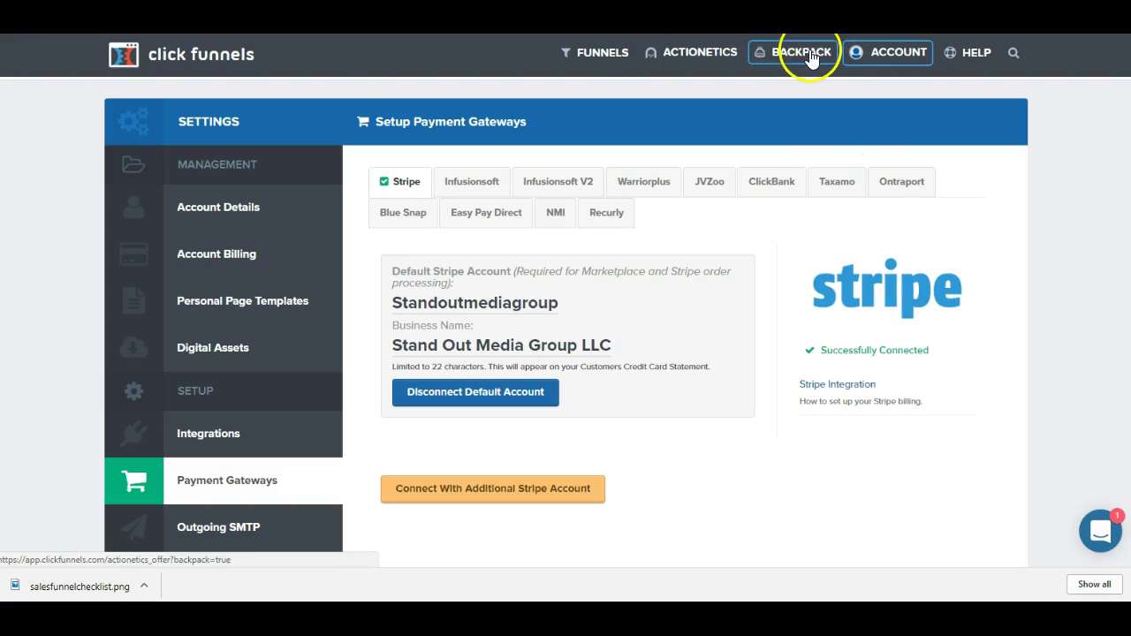
Add another Stripe account connection named 'xyz' in ClickFunnels
{"action": "left_click", "coordinate": [484, 490]}
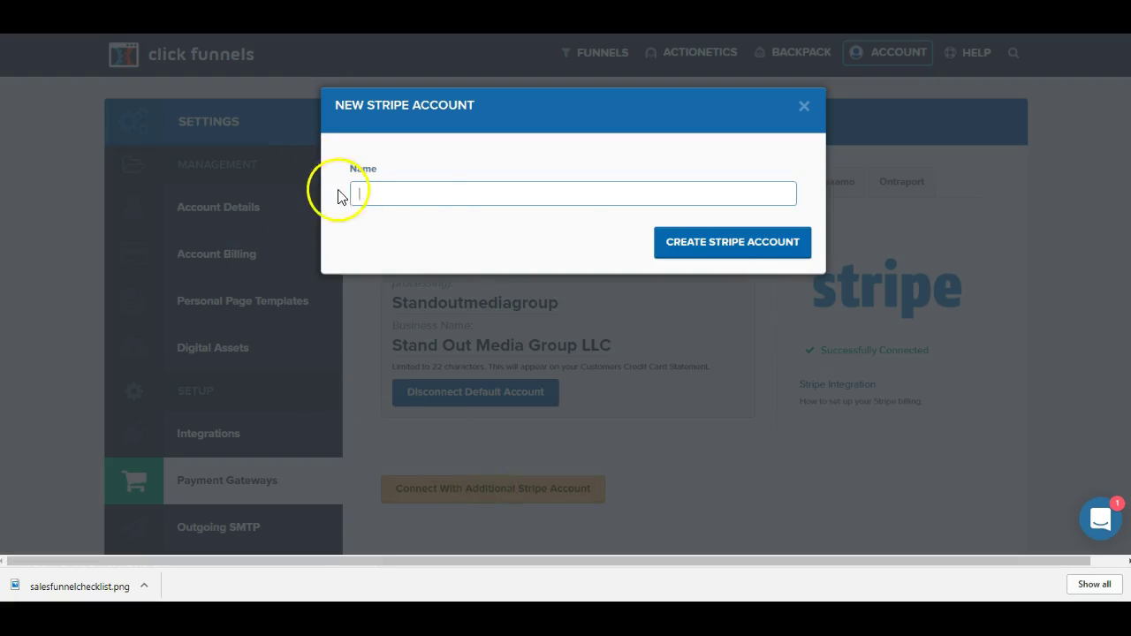
{"action": "left_click", "coordinate": [436, 203]}
{"action": "type", "text": "x"}
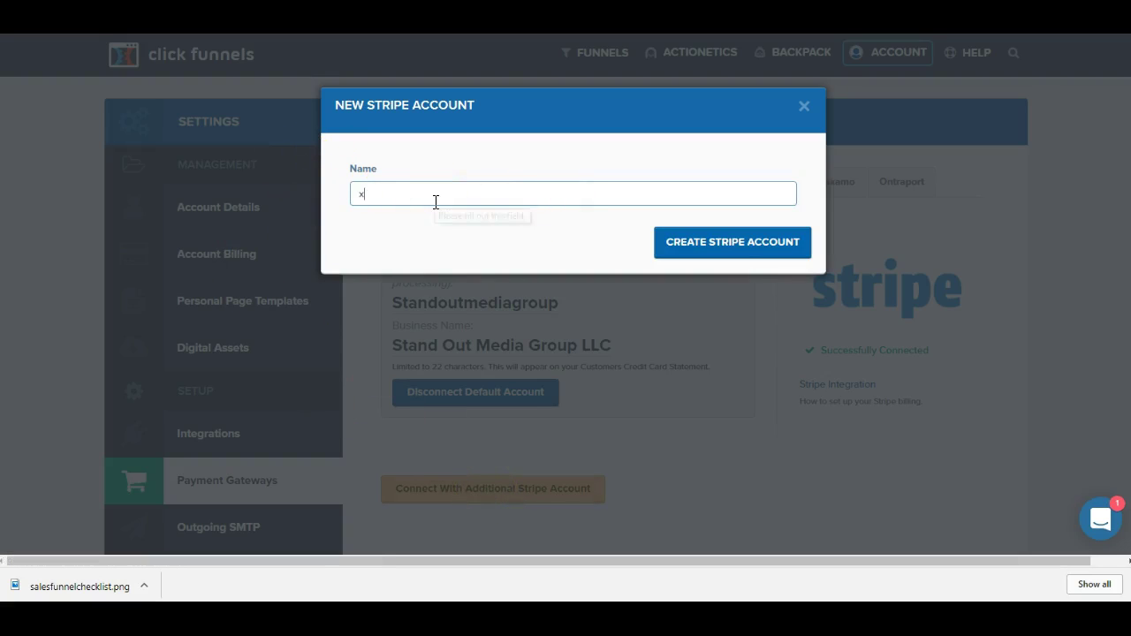
{"action": "type", "text": "y"}
{"action": "type", "text": "z"}
{"action": "left_click", "coordinate": [730, 241]}
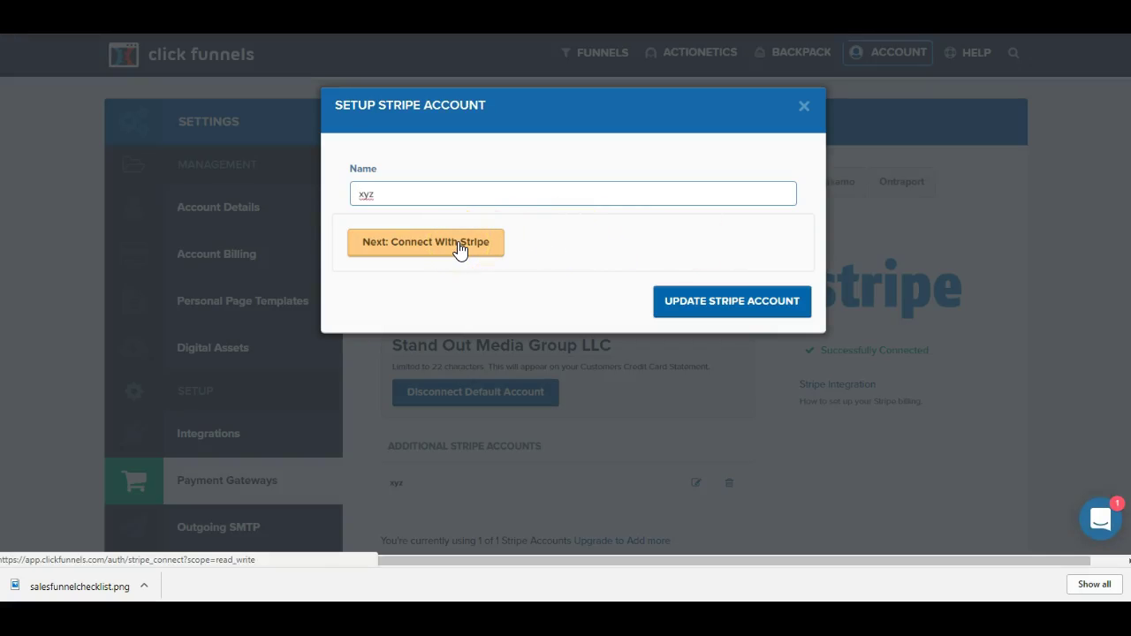
Connect the xyz account with Stripe by submitting the saved Stripe sign-in
{"action": "left_click", "coordinate": [459, 250]}
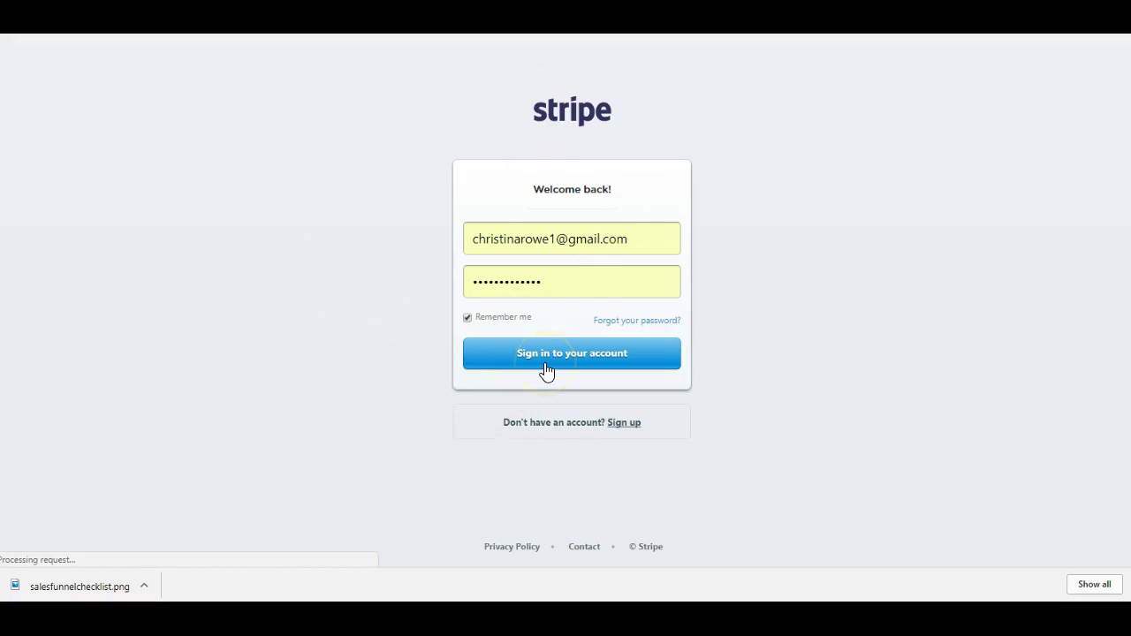
{"action": "left_click", "coordinate": [487, 342]}
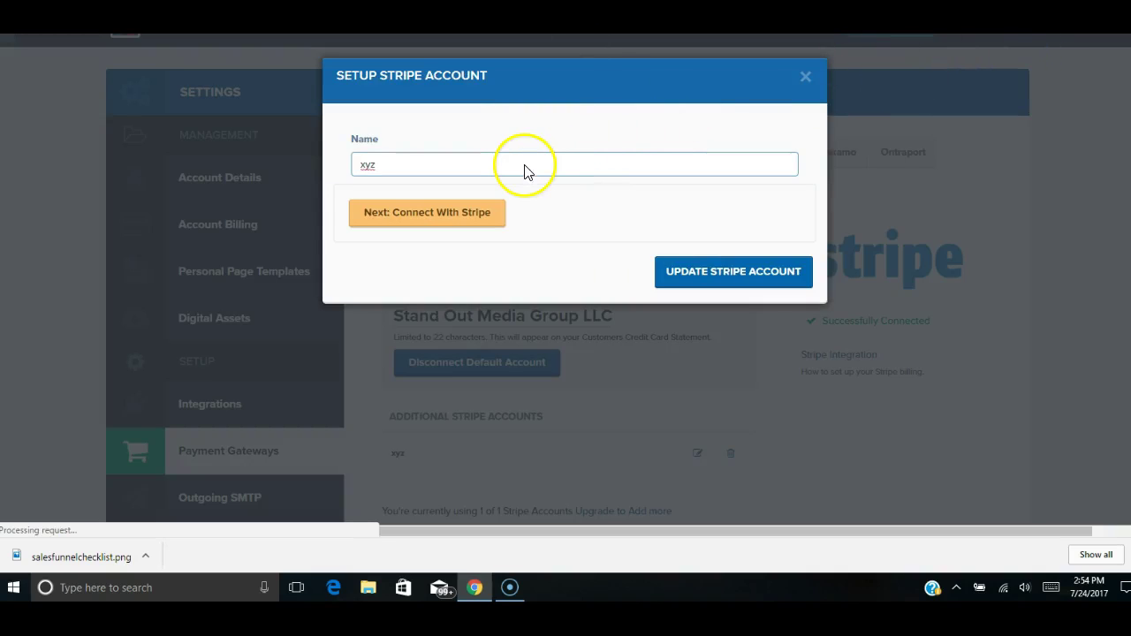
Clear the 'xyz' name field and close the Setup Stripe Account form
{"action": "left_click", "coordinate": [524, 166]}
{"action": "key", "text": "BackSpace"}
{"action": "key", "text": "BackSpace"}
{"action": "key", "text": "BackSpace"}
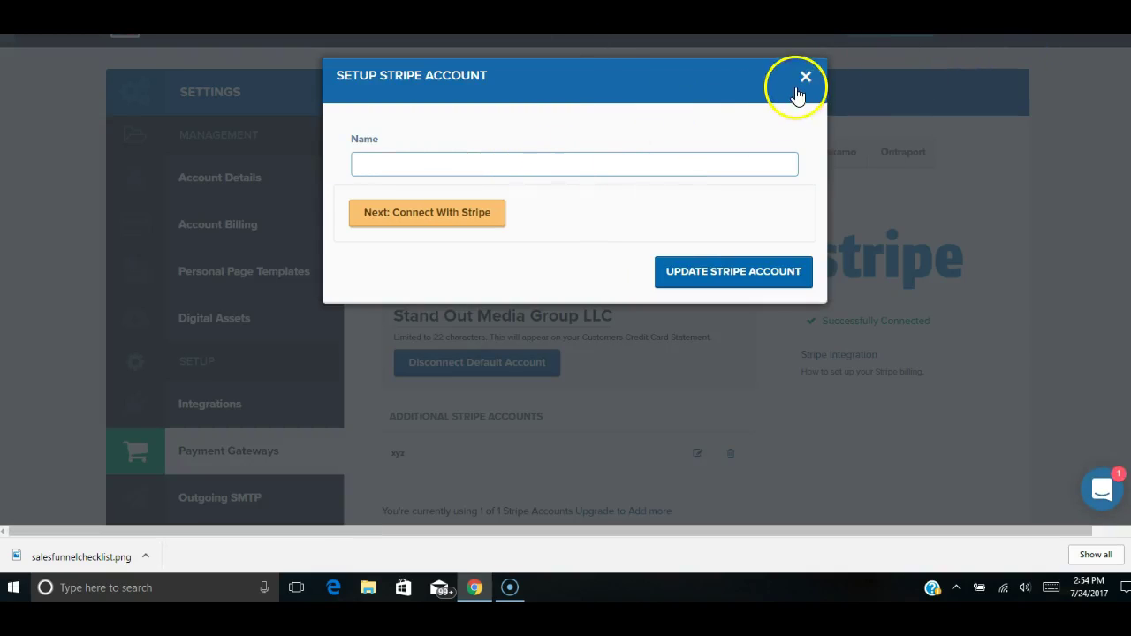
{"action": "left_click", "coordinate": [804, 76]}
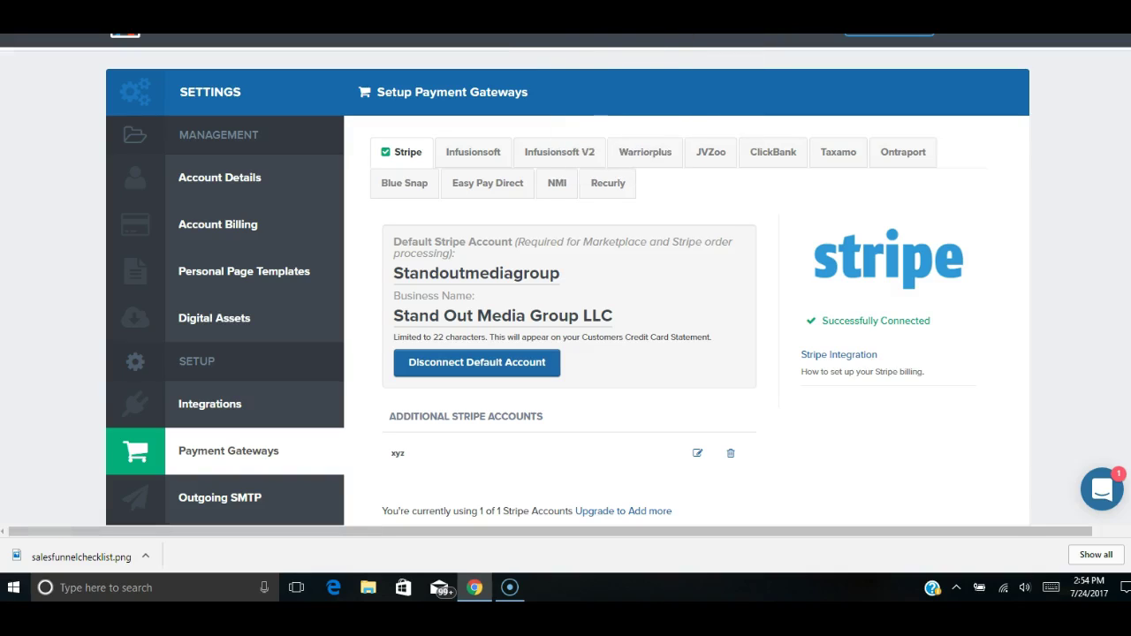
{"action": "mouse_move", "coordinate": [609, 27]}
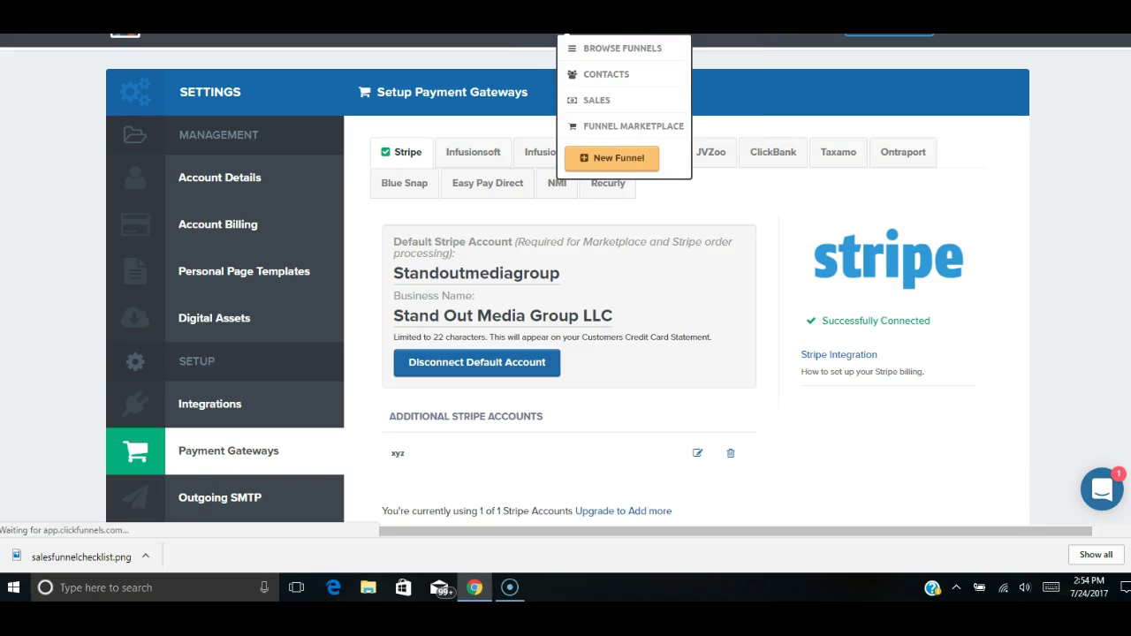
Show the products of the Addiction 911 Show funnel's Order Form step
{"action": "left_click", "coordinate": [618, 48]}
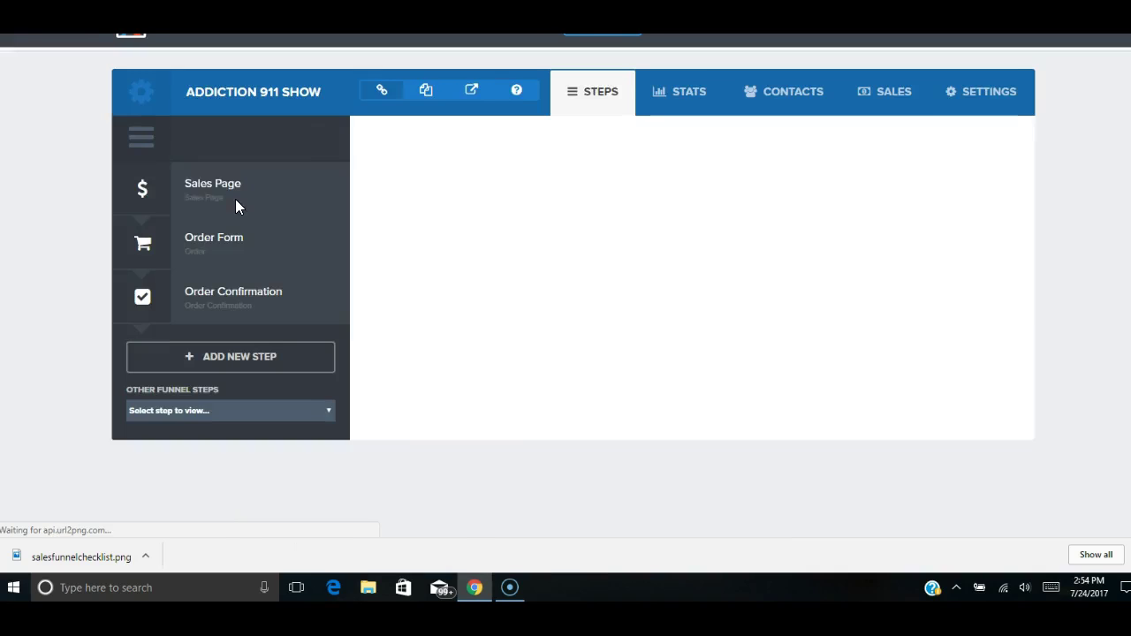
{"action": "left_click", "coordinate": [225, 246]}
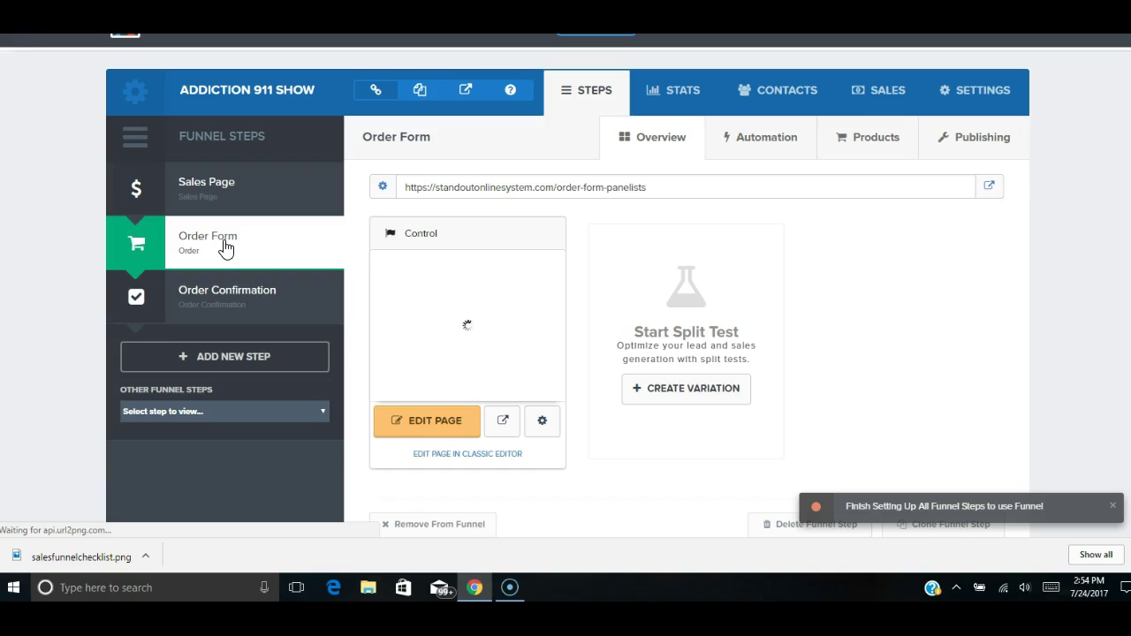
{"action": "left_click", "coordinate": [871, 142]}
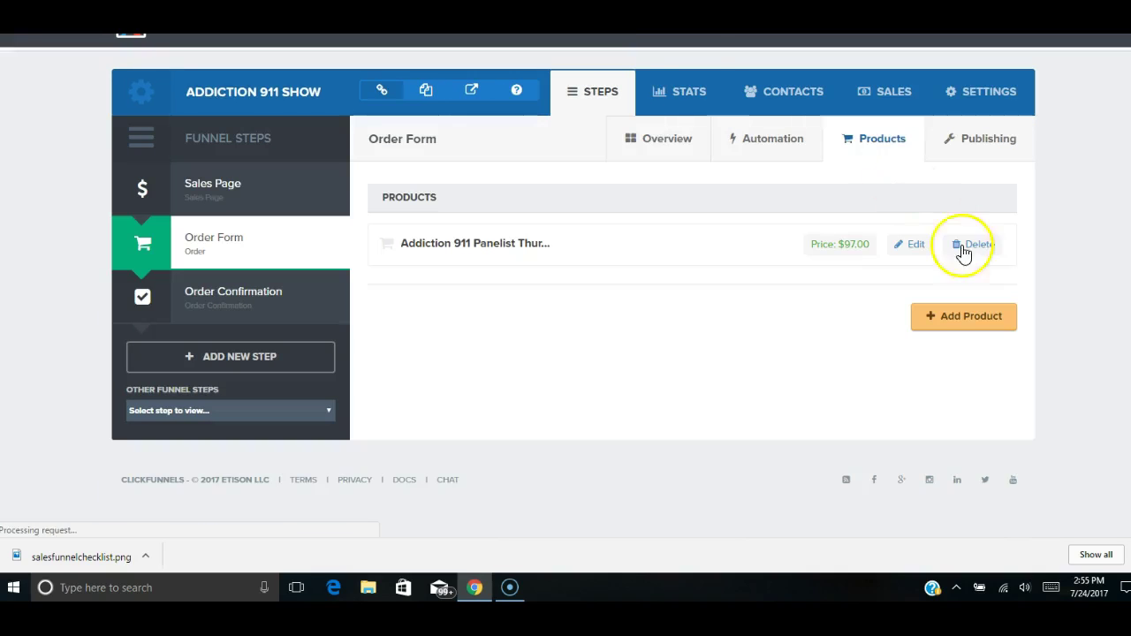
Start a new Order Form product with Stripe billing, review its options, then discard it
{"action": "left_click", "coordinate": [969, 320]}
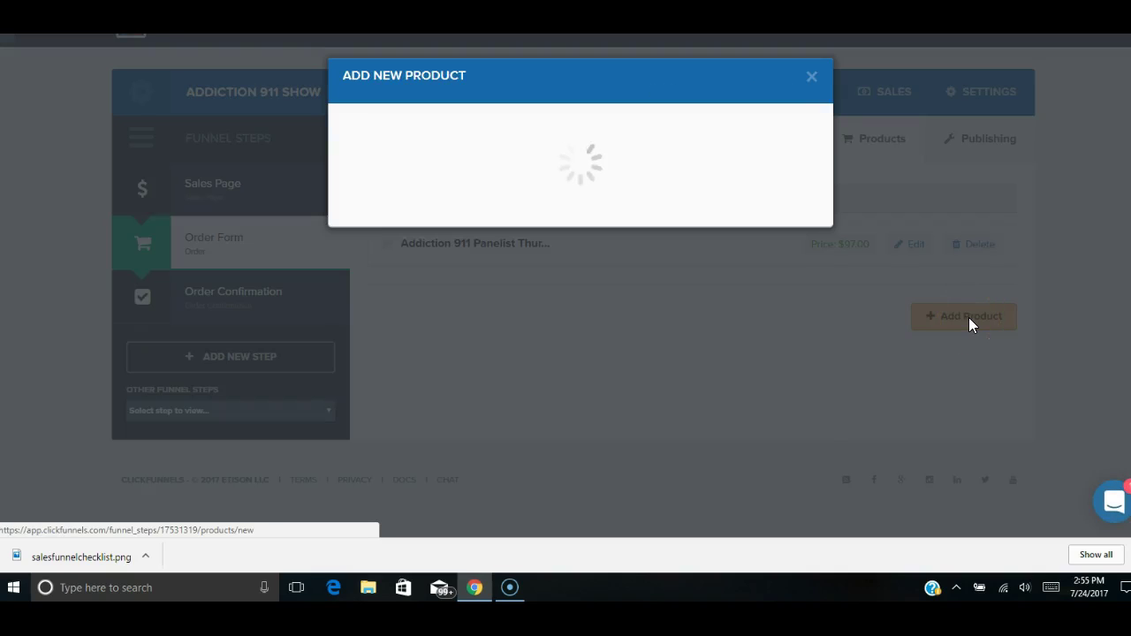
{"action": "left_click", "coordinate": [669, 252]}
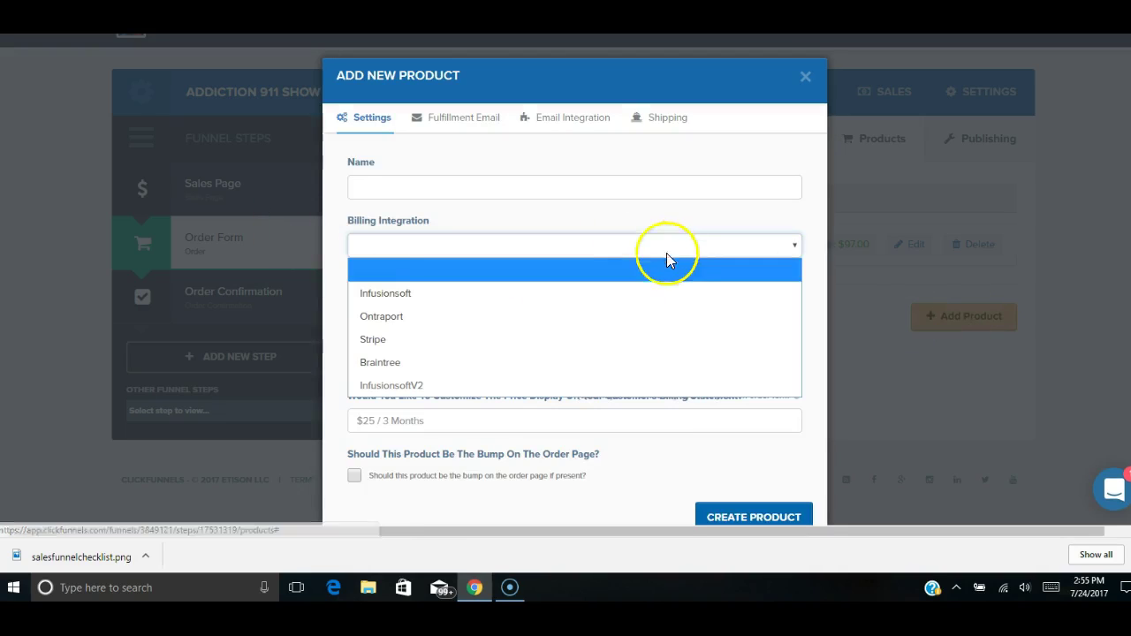
{"action": "left_click", "coordinate": [638, 336]}
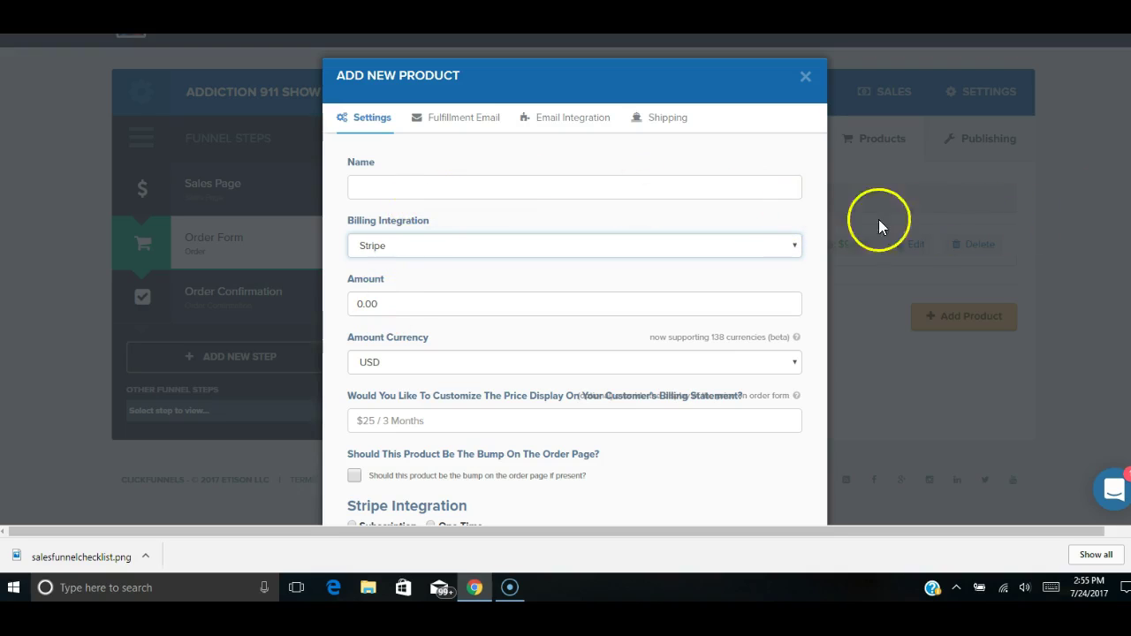
{"action": "scroll", "coordinate": [1108, 283], "scroll_direction": "down", "scroll_amount": 2}
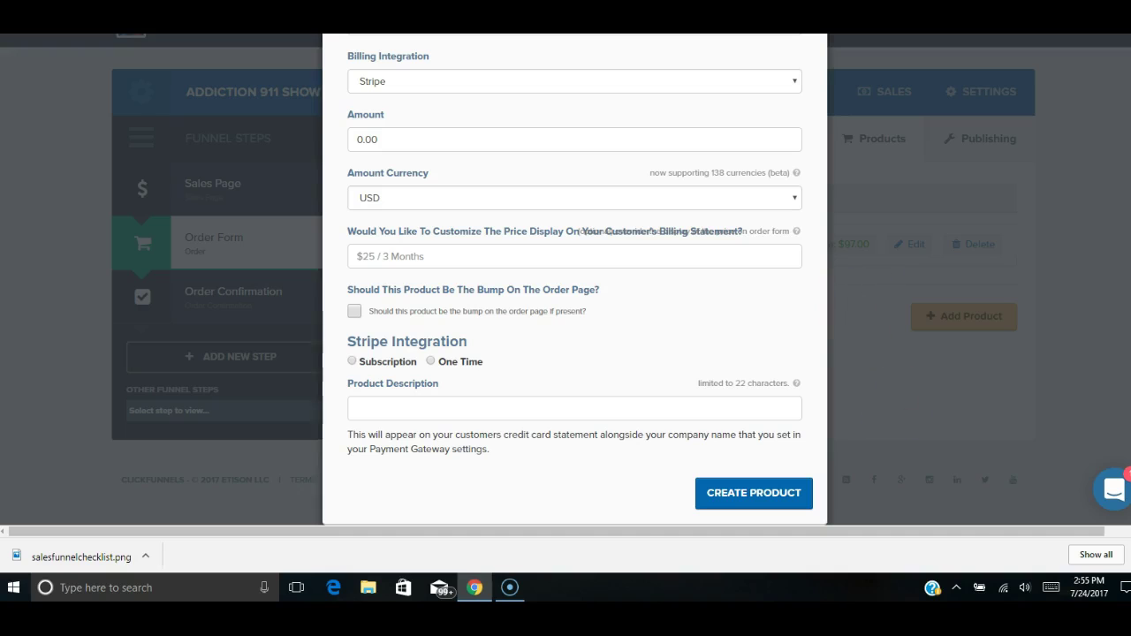
{"action": "scroll", "coordinate": [574, 265], "scroll_direction": "up", "scroll_amount": 3}
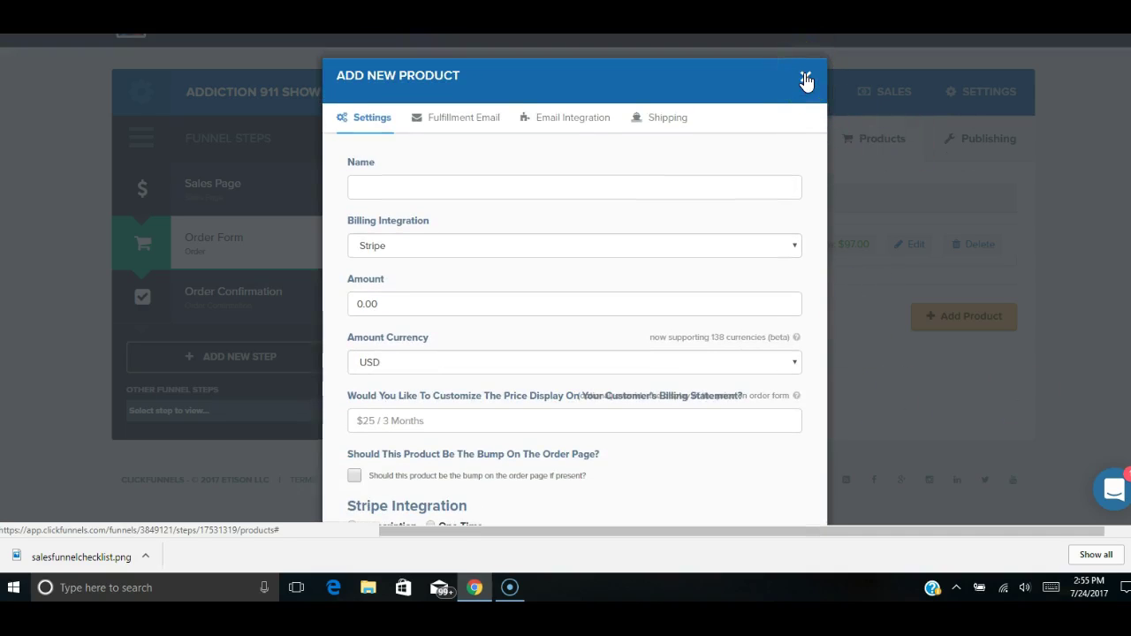
{"action": "left_click", "coordinate": [805, 79]}
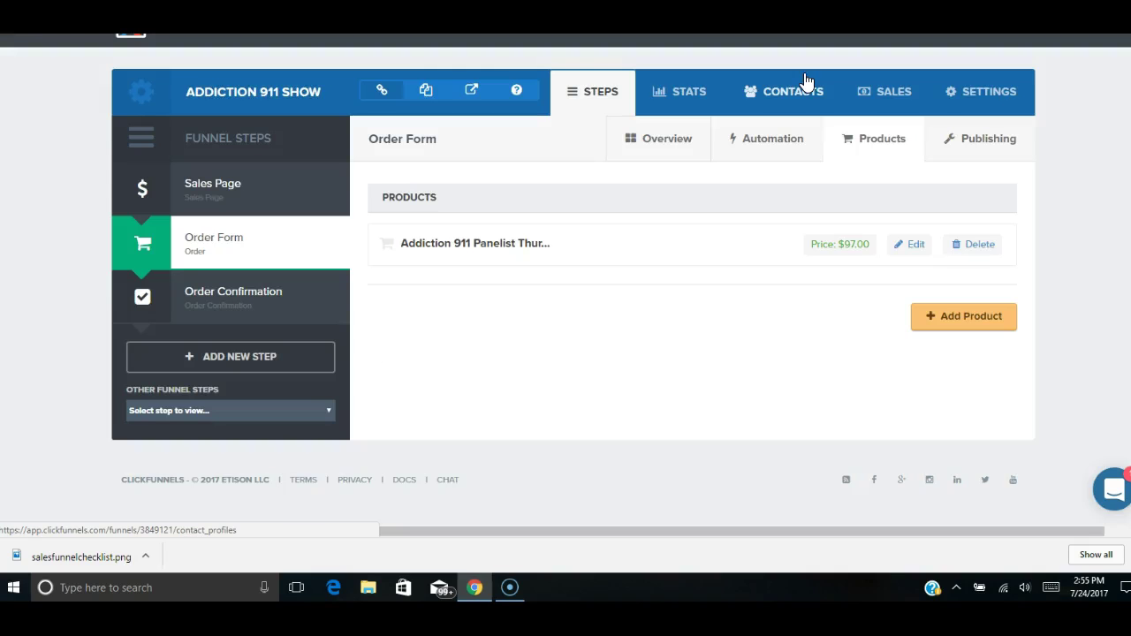
{"action": "left_click", "coordinate": [912, 246]}
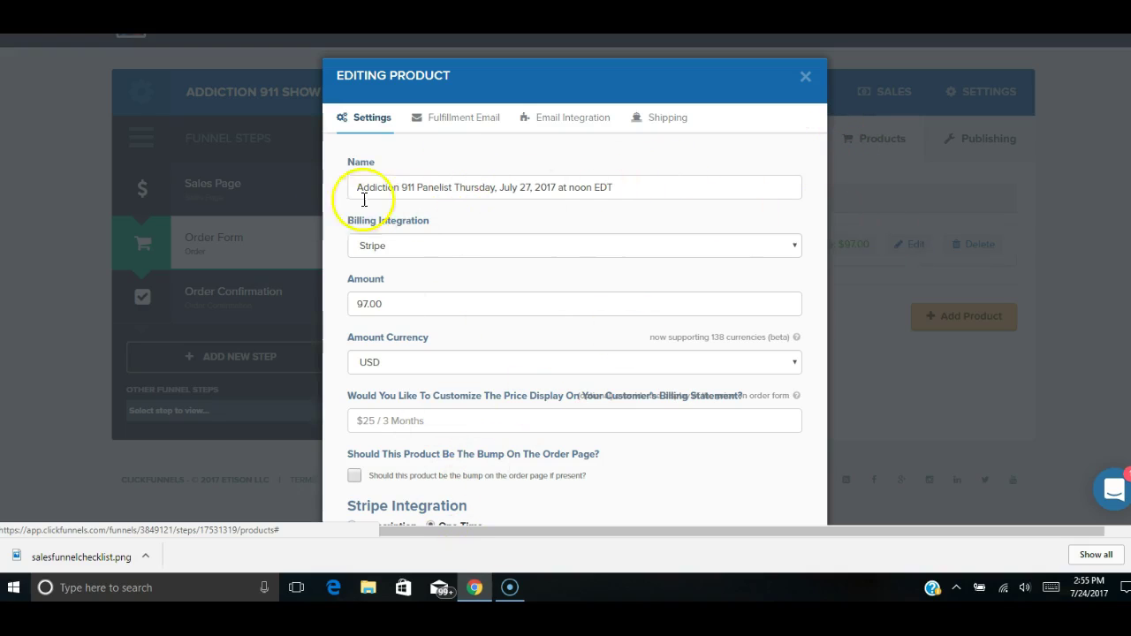
{"action": "left_click", "coordinate": [458, 122]}
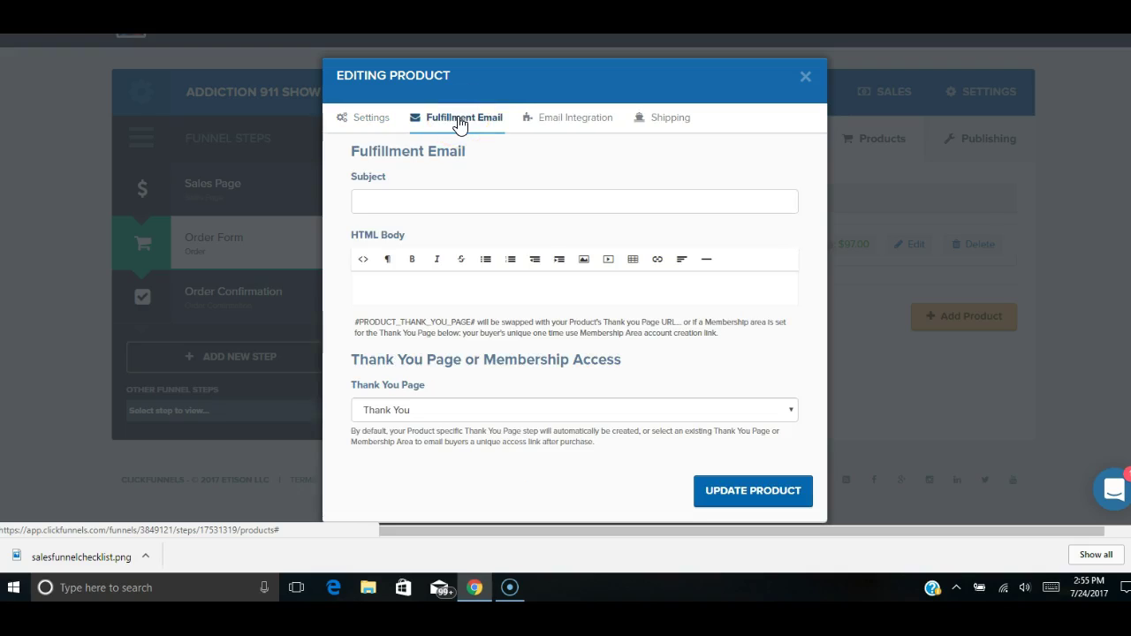
{"action": "left_click", "coordinate": [374, 195]}
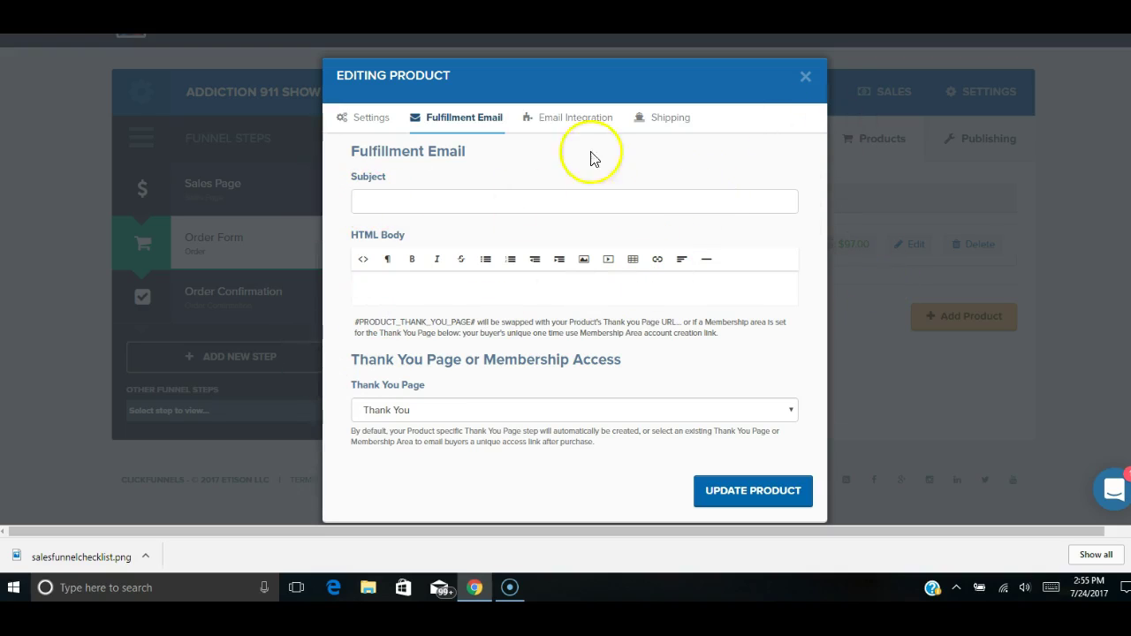
{"action": "left_click", "coordinate": [576, 124]}
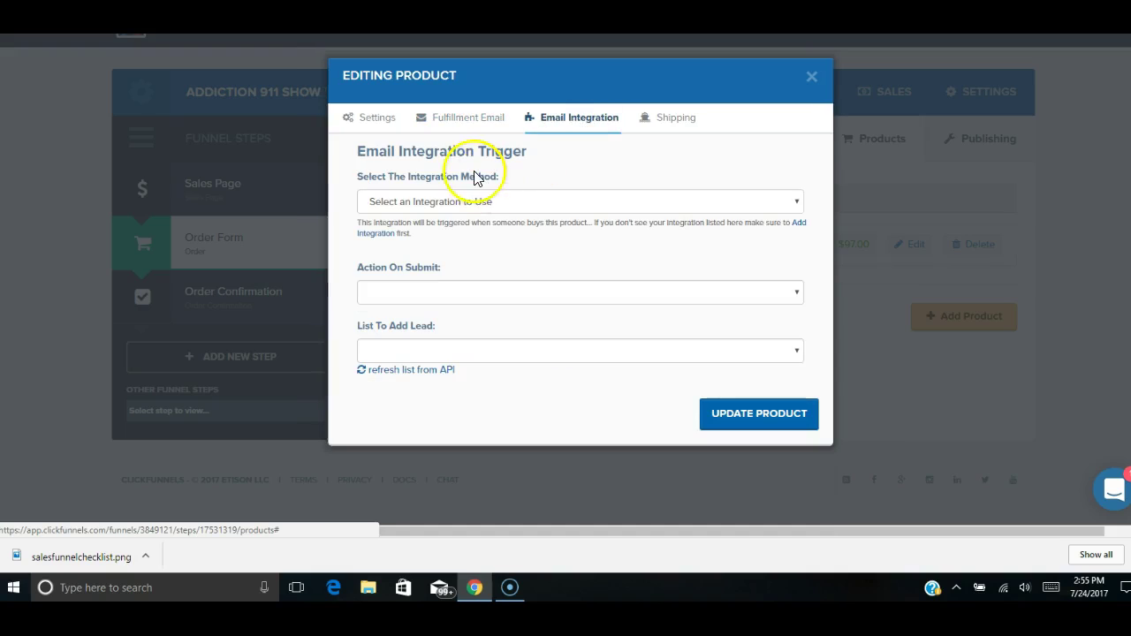
{"action": "left_click", "coordinate": [787, 202]}
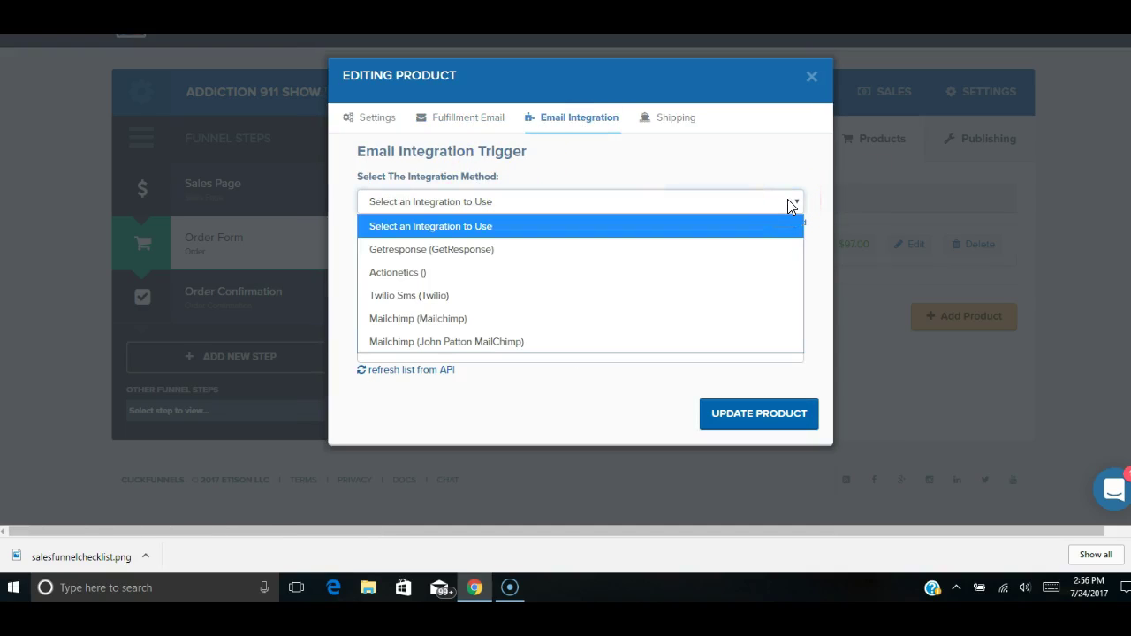
{"action": "left_click", "coordinate": [787, 201]}
{"action": "left_click", "coordinate": [807, 81]}
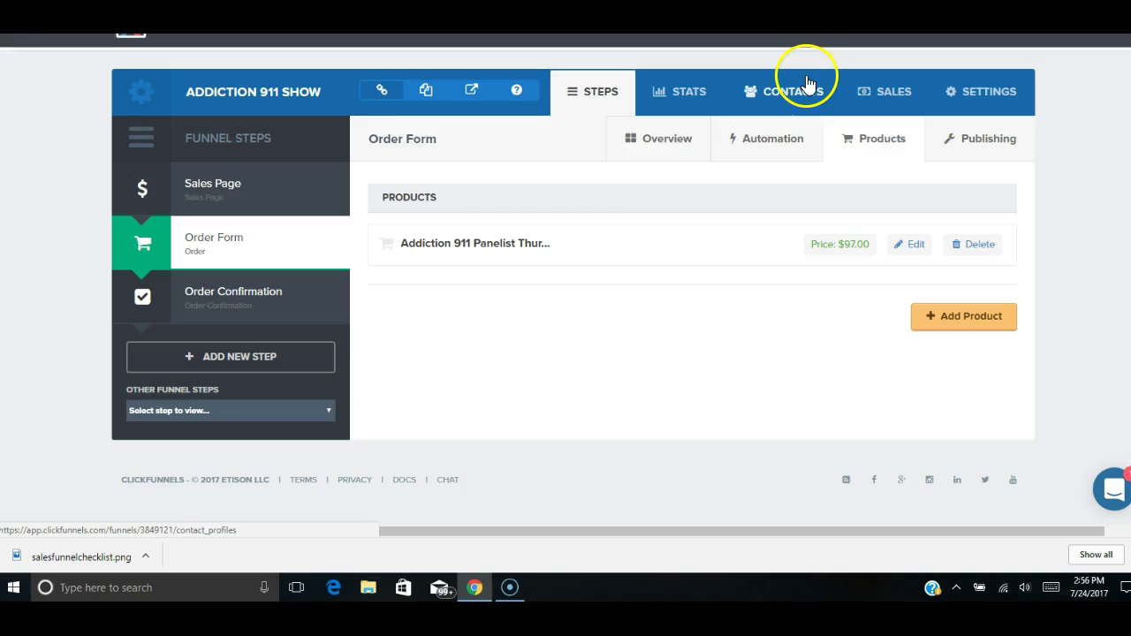
Show the Order Form's automation with its purchase-triggered panelist registration email
{"action": "left_click", "coordinate": [777, 153]}
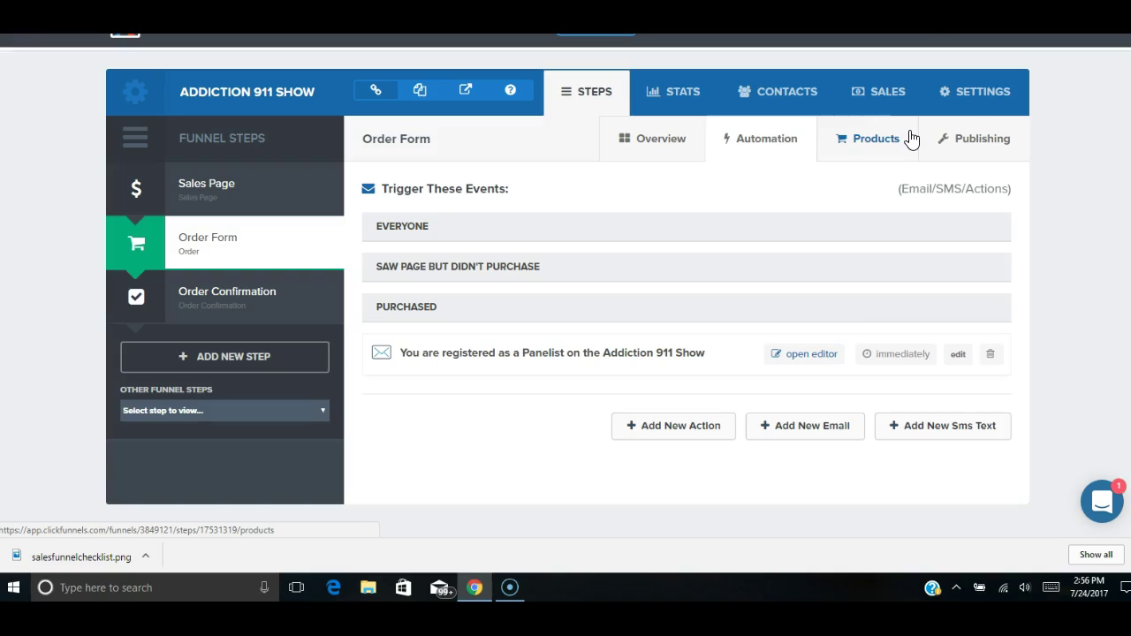
Return to Payment Gateways to see default Stripe connected and xyz listed
{"action": "left_click", "coordinate": [884, 147]}
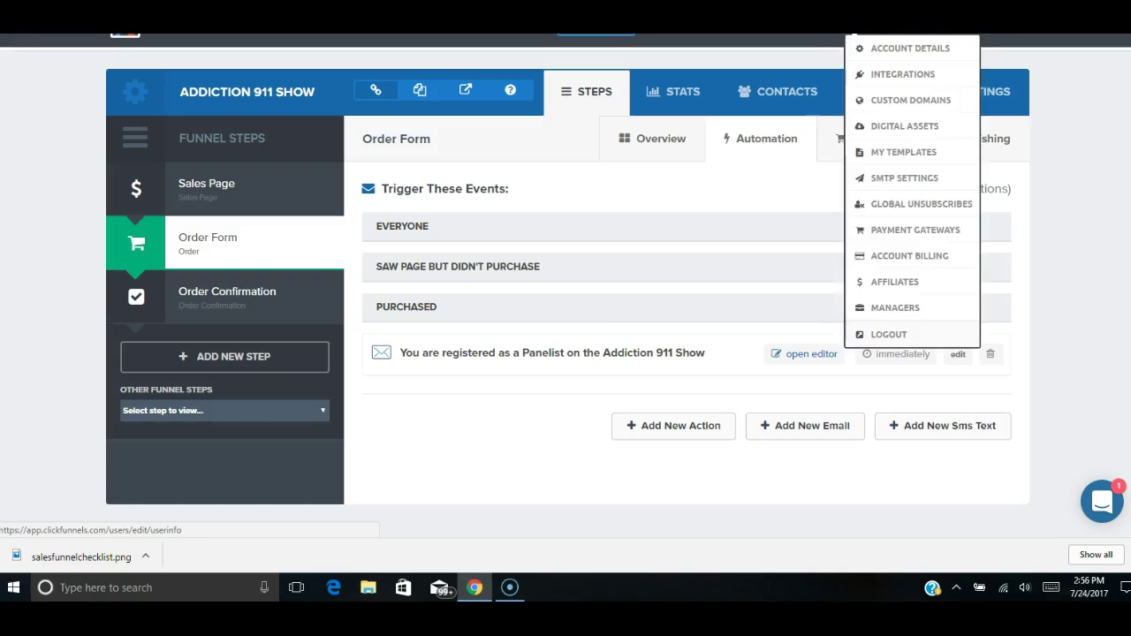
{"action": "left_click", "coordinate": [907, 236]}
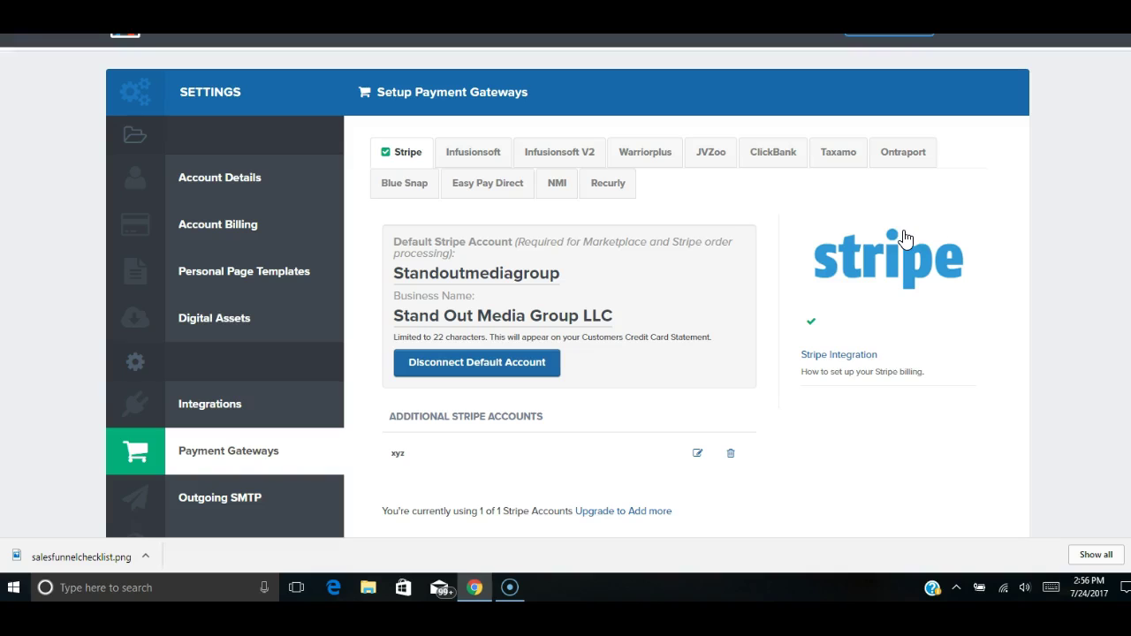